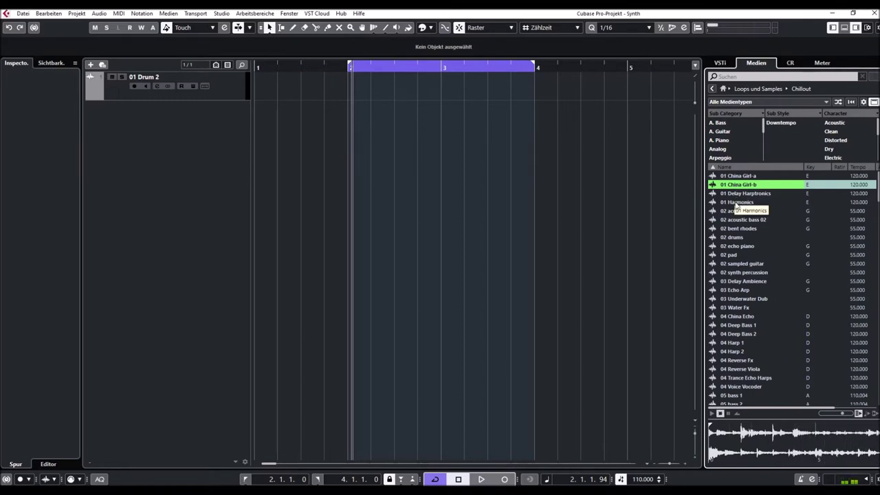
Step: Audition the Chillout loops 01 Harmonics, 02 acoustic bass 02, 02 drums and 02 sampled guitar
click(737, 204)
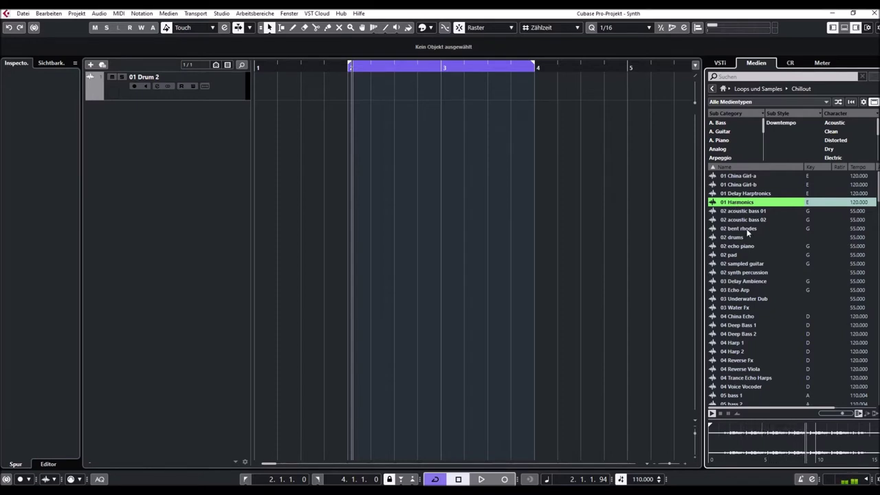
click(734, 220)
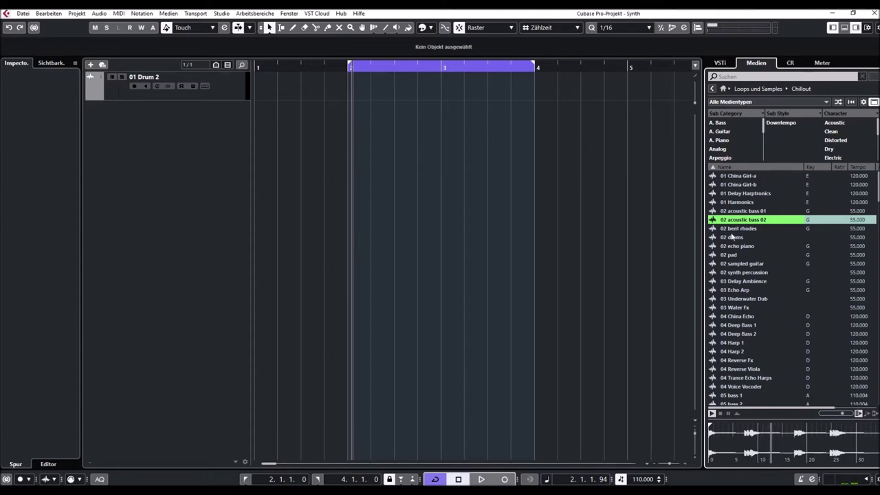
click(731, 239)
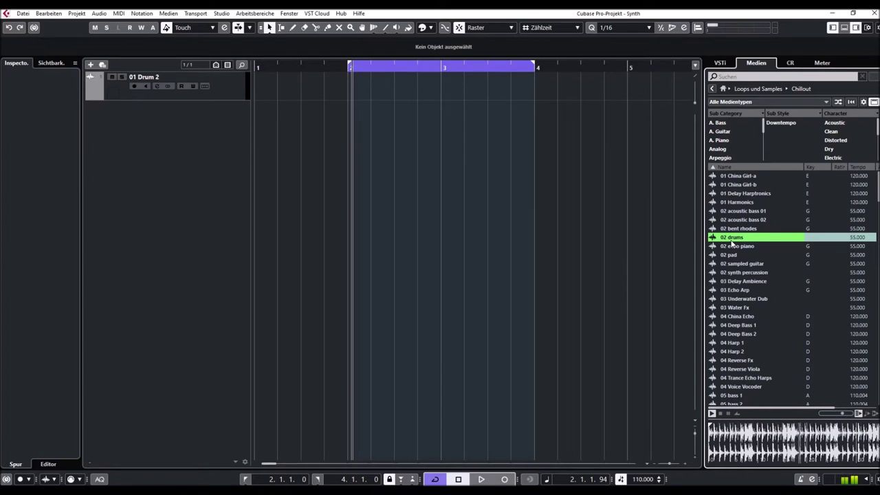
click(732, 264)
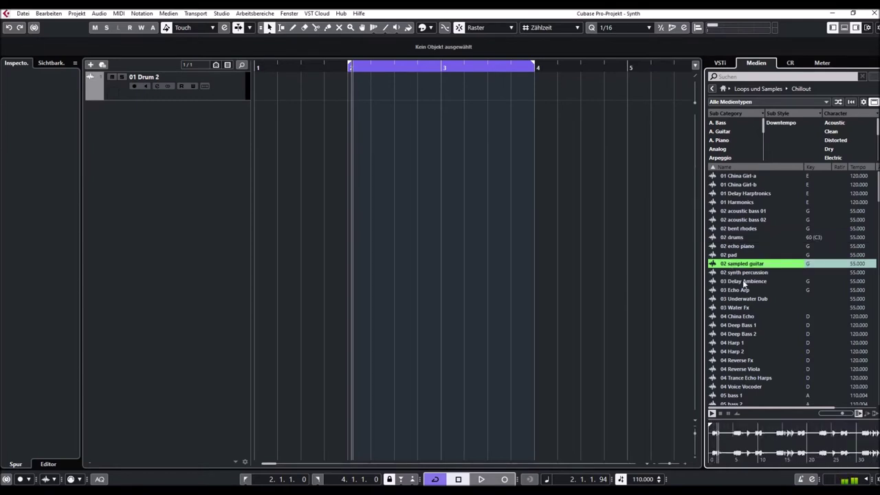
Step: Insert the 03 Echo Arp loop on a new audio track at bar 2 and lower the loop preview volume
scroll(739, 275, down, 3)
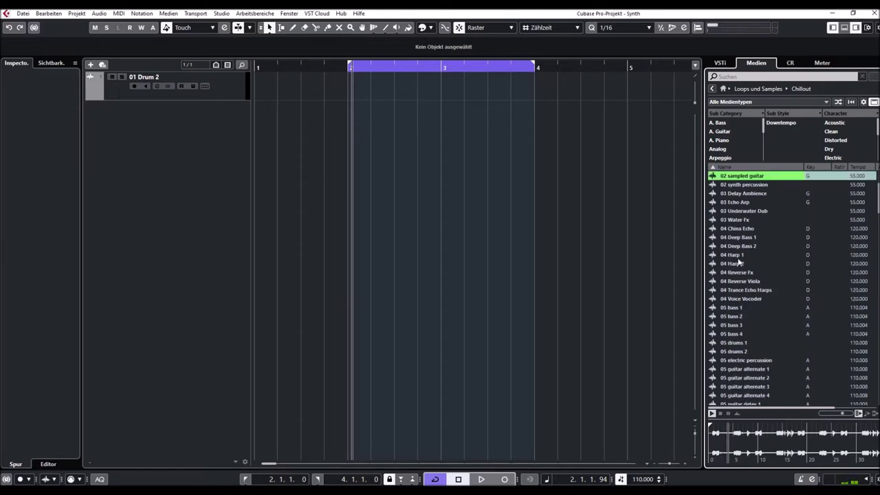
double_click(736, 203)
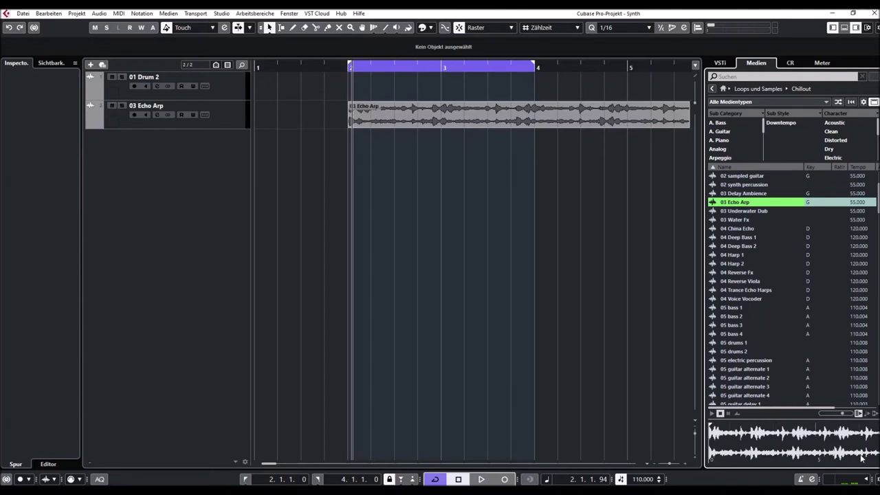
click(842, 415)
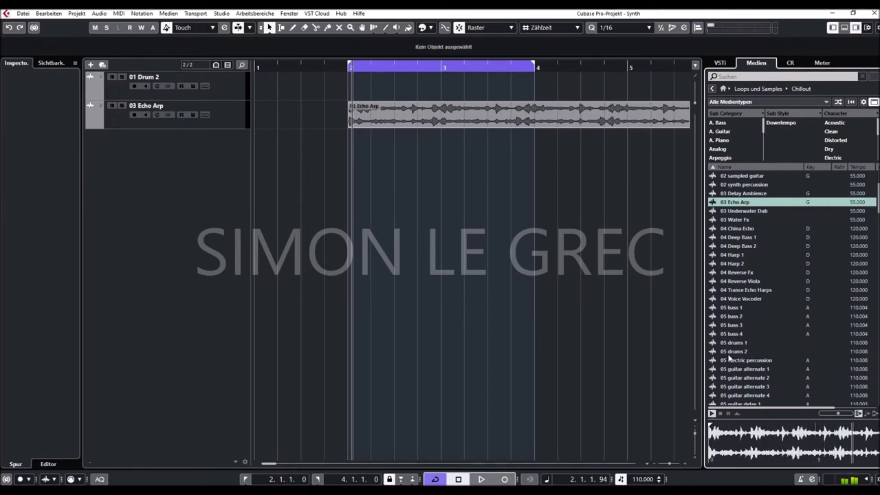
Step: Audition 03 Water Fx, 04 Deep Bass 2, 04 Reverse Fx and 04 Voice Vocoder, lowering the preview volume for the deep bass
click(736, 220)
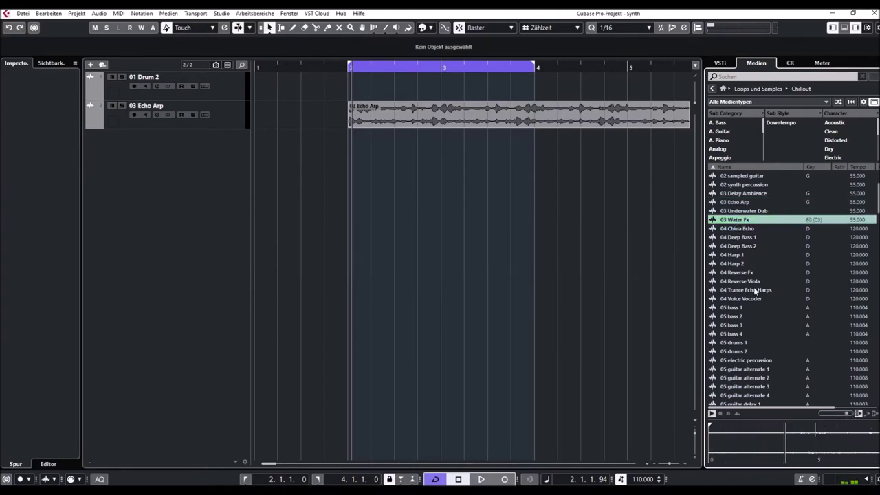
click(740, 248)
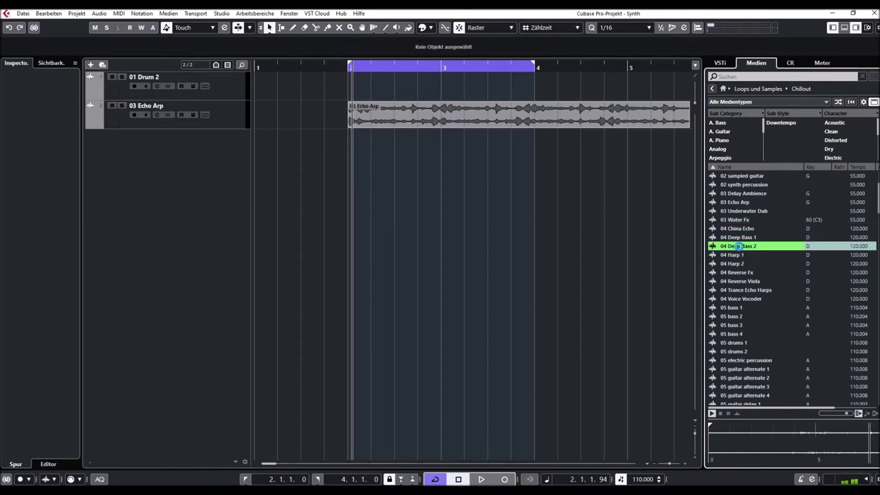
drag(850, 416, 839, 418)
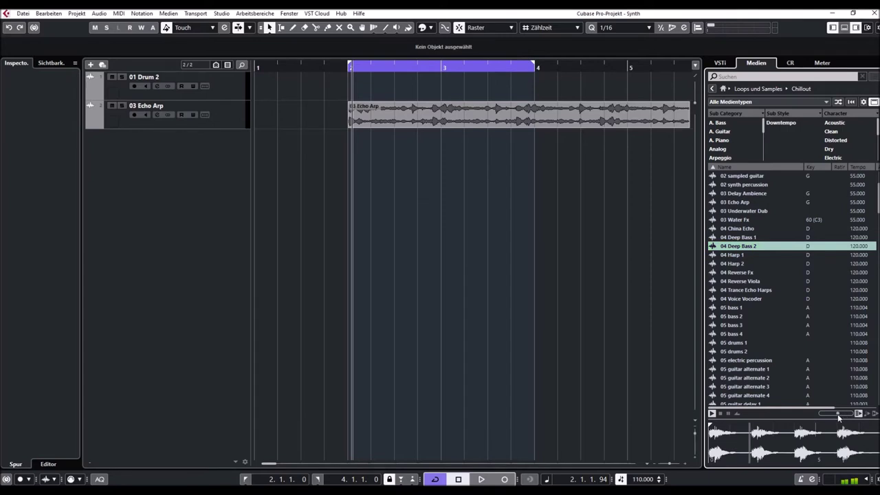
click(738, 274)
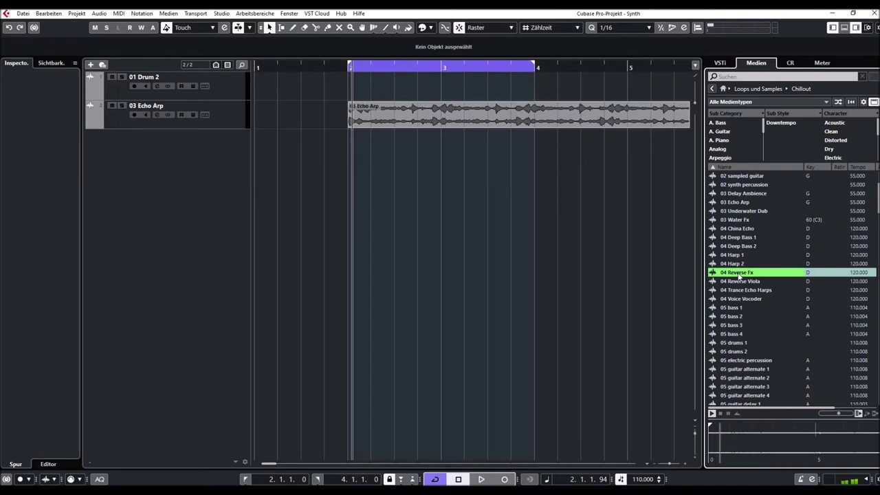
click(741, 298)
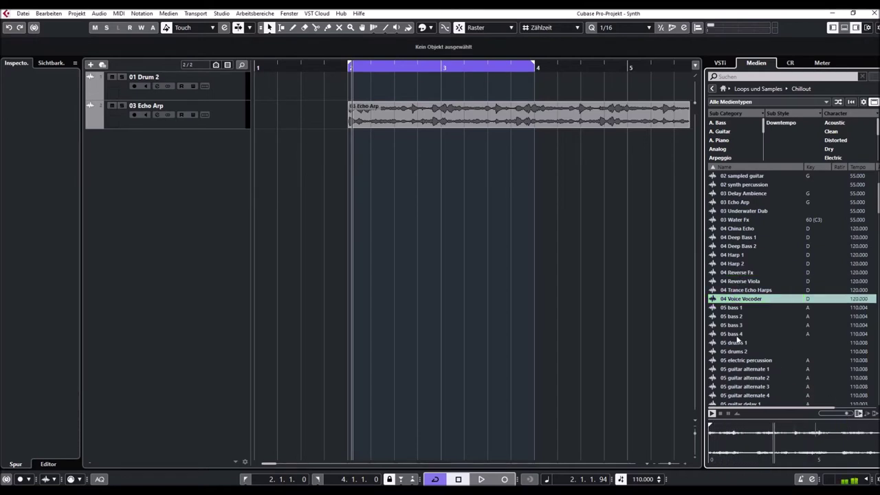
Step: Audition the loops 05 bass 2, 05 bass 4, 05 guitar alternate 1, 05 guitar alternate 4 and 05 guitar delay 3
click(735, 318)
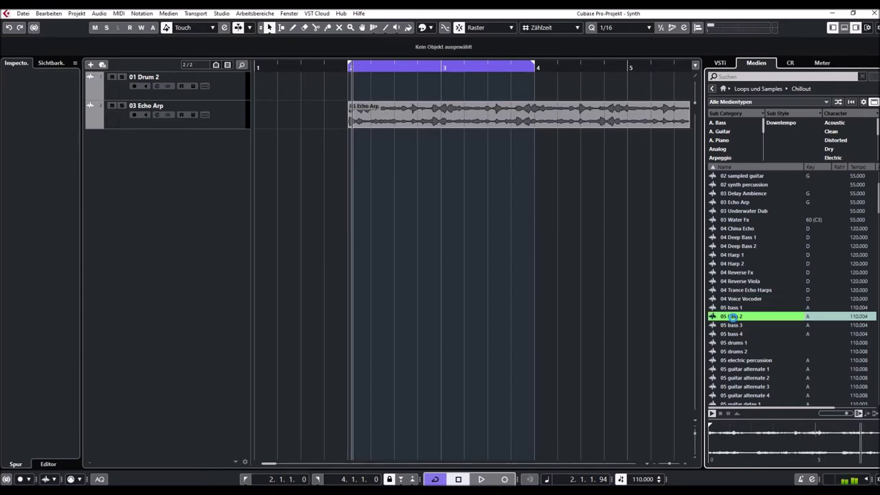
scroll(735, 330, down, 3)
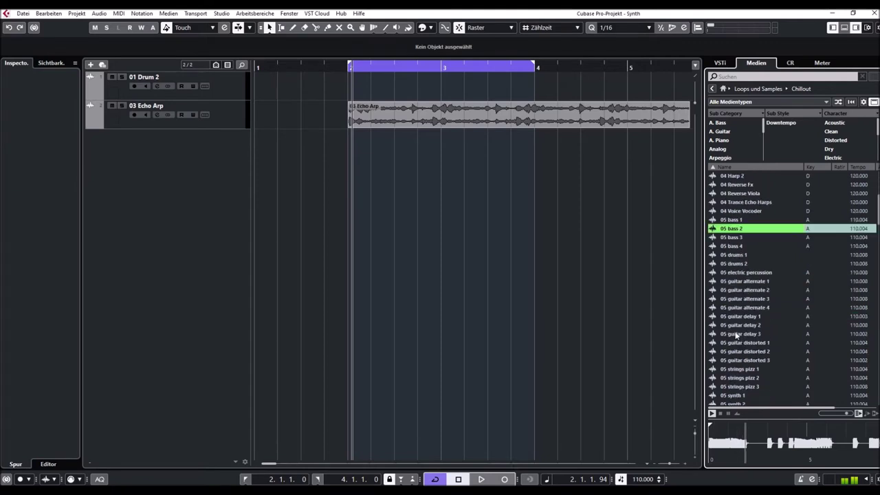
click(732, 246)
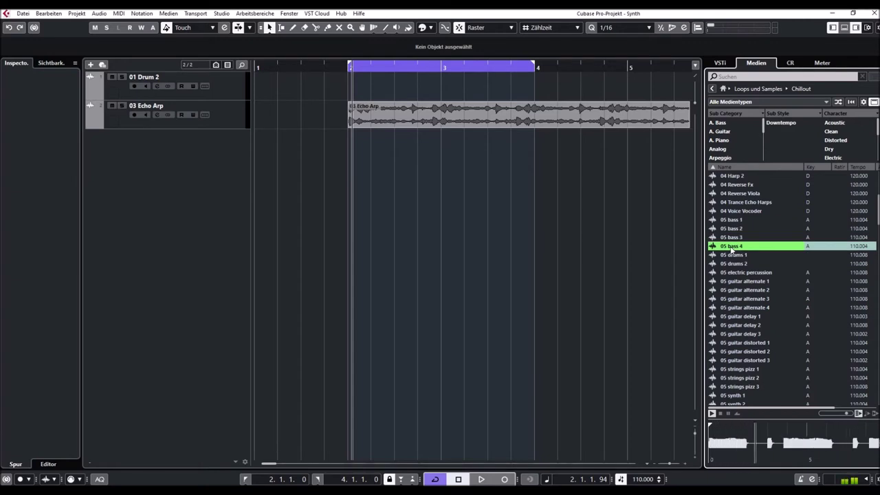
click(741, 282)
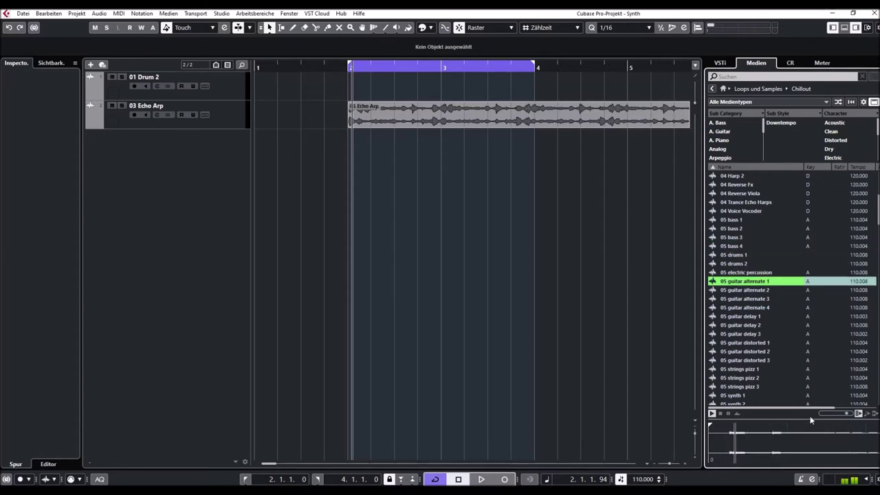
click(738, 308)
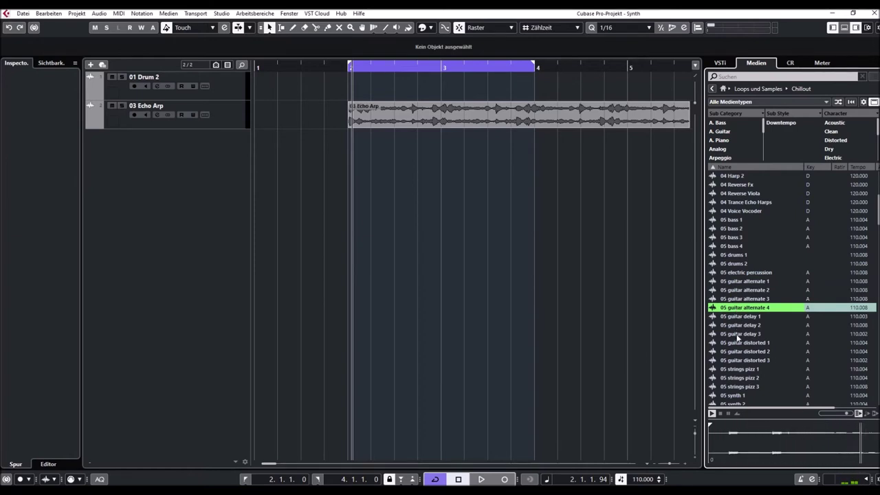
click(738, 334)
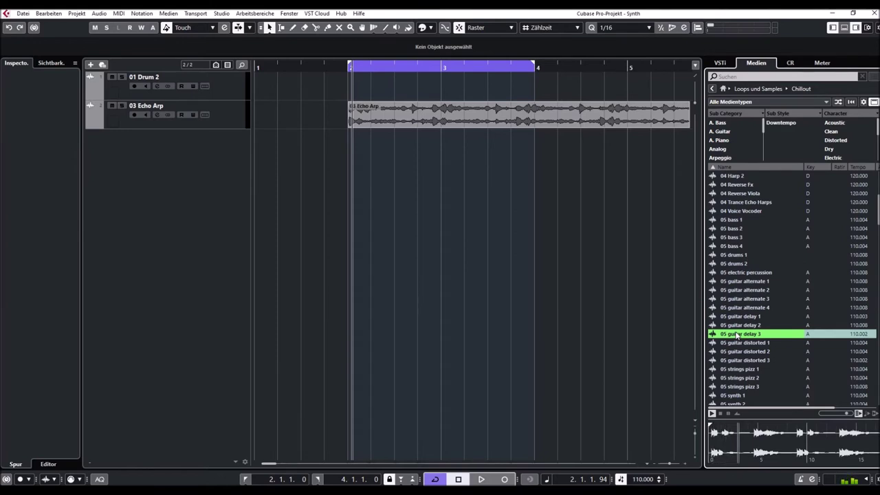
Step: Audition 05 strings pizz 1, 05 synth 1, 05 synth buzz 1 and 05 synth buzz 4, reducing the preview volume for the last loop
scroll(738, 334, down, 5)
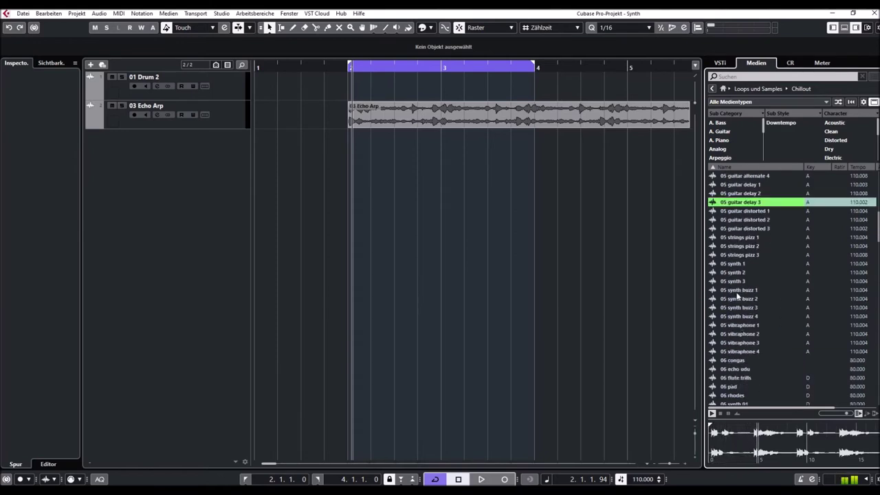
click(735, 238)
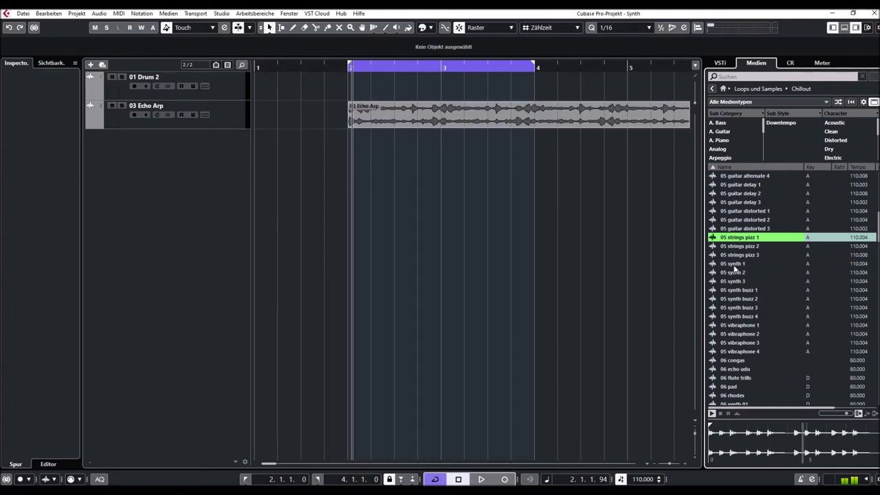
click(734, 266)
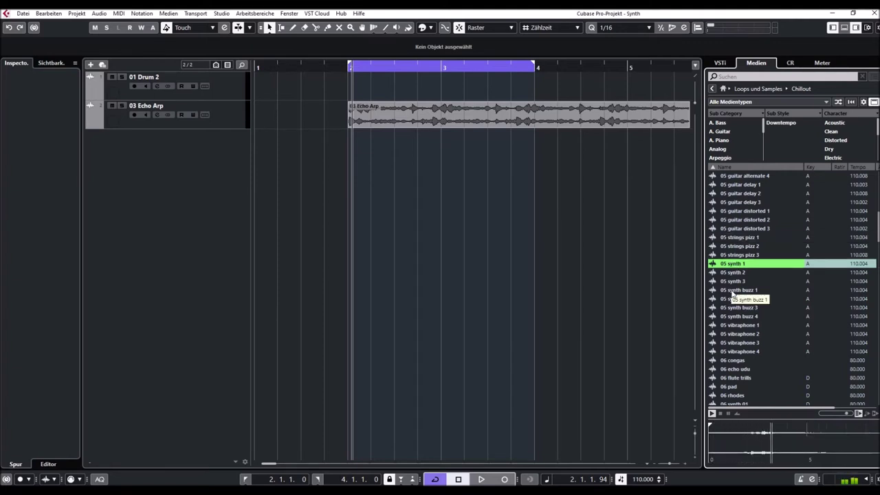
click(733, 290)
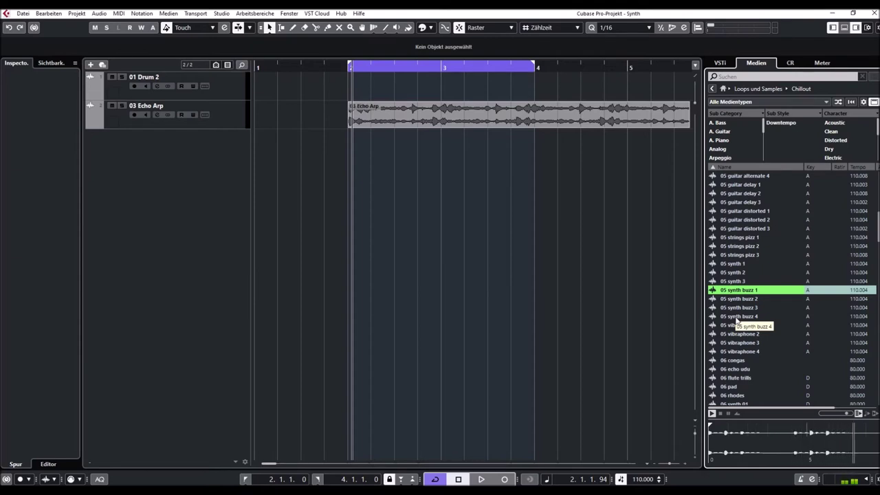
click(737, 317)
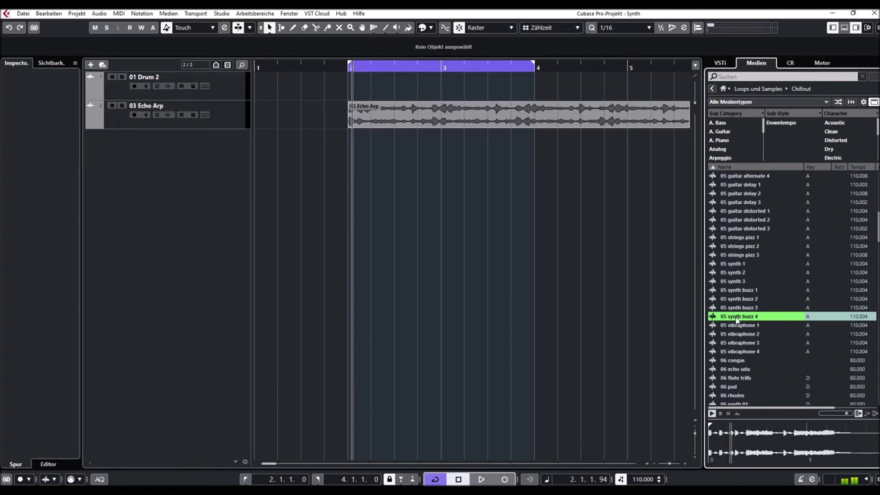
drag(847, 414, 843, 414)
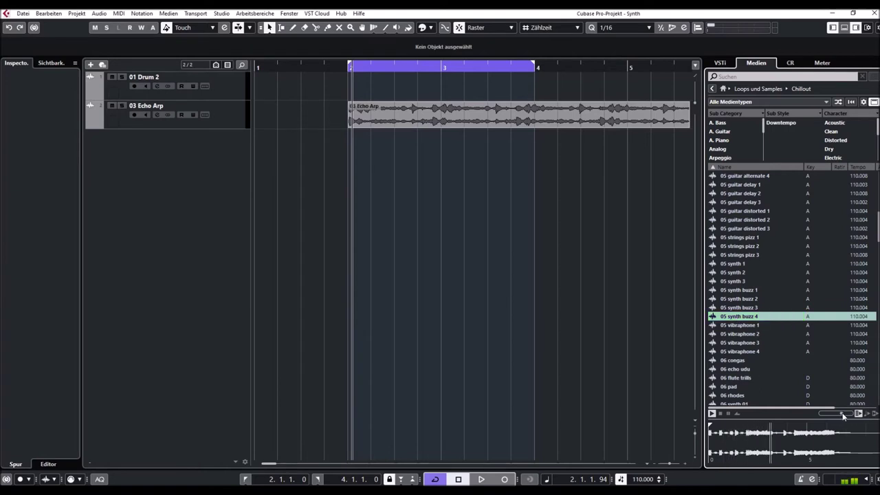
Step: Audition 05 vibraphone 3 with the preview volume slightly raised, and 06 rhodes with it lowered
scroll(745, 337, down, 5)
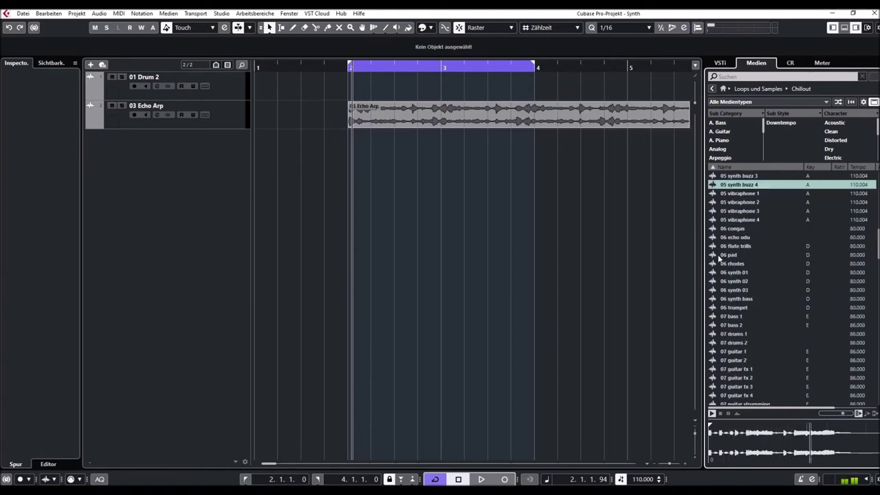
click(734, 211)
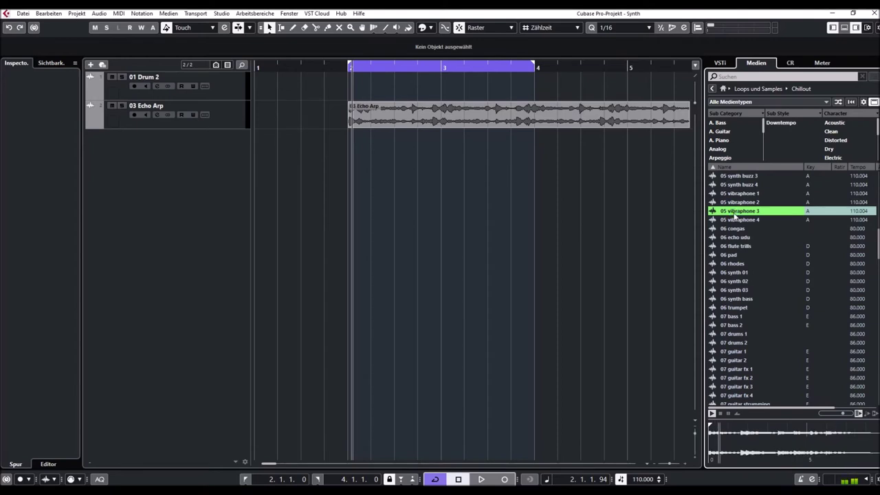
drag(844, 414, 847, 414)
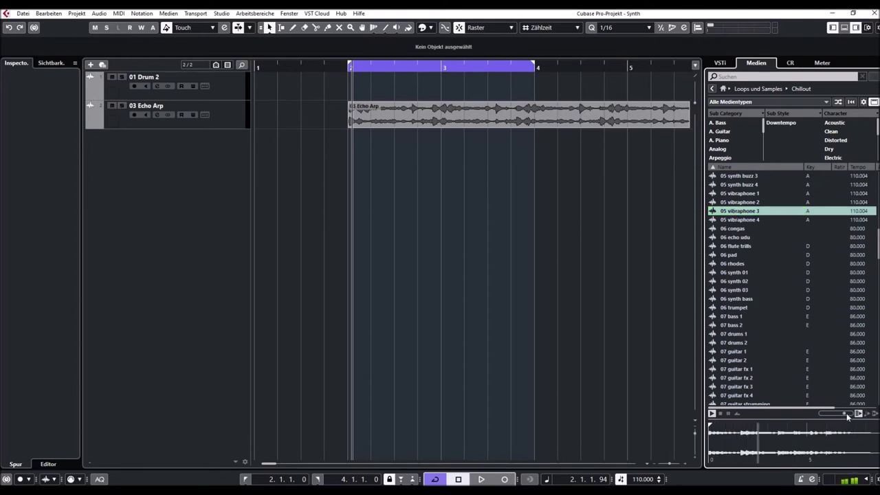
click(738, 265)
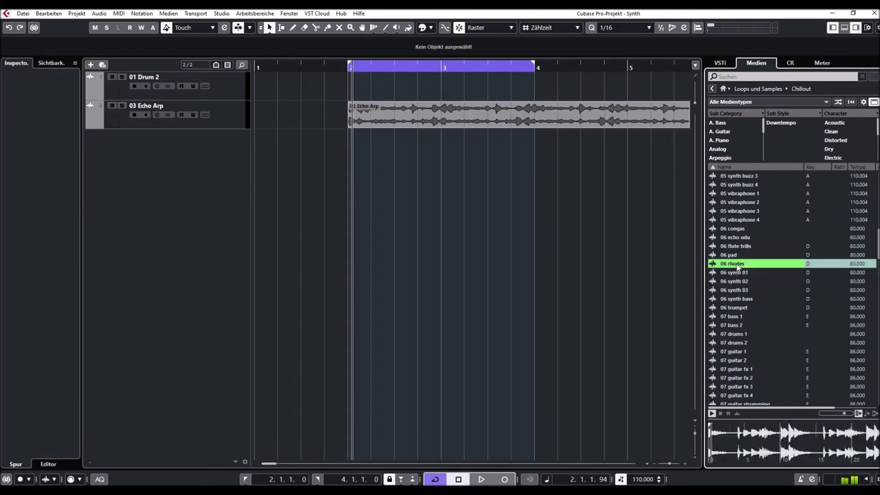
drag(844, 415, 839, 416)
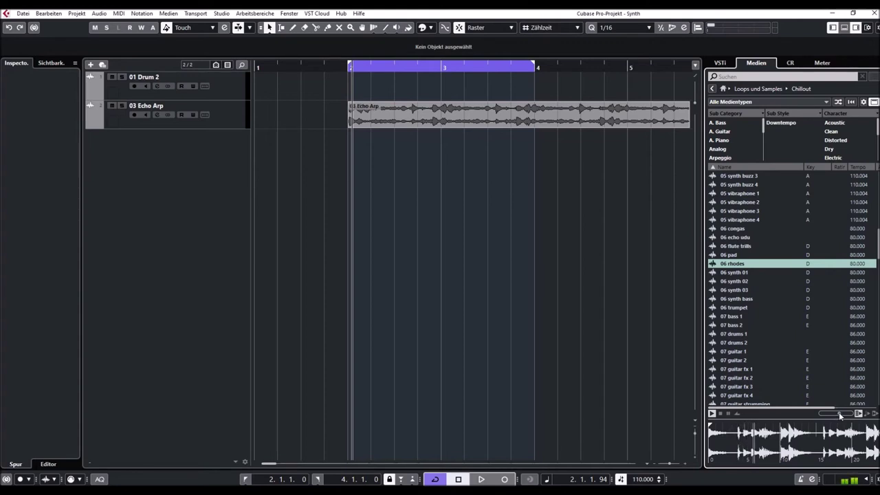
Step: Audition 06 synth 03, 07 bass 1, 07 guitar 1 and 07 guitar fx 3, adjusting the preview volume to suit the guitar loops
click(738, 291)
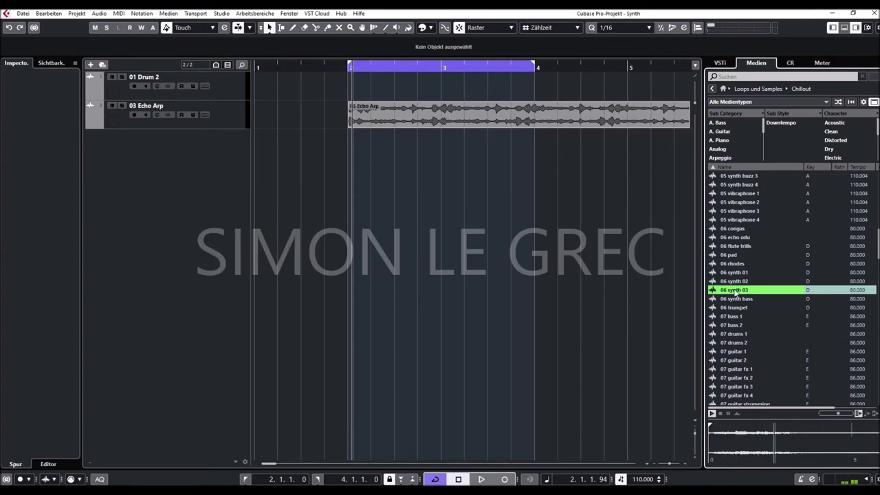
click(731, 317)
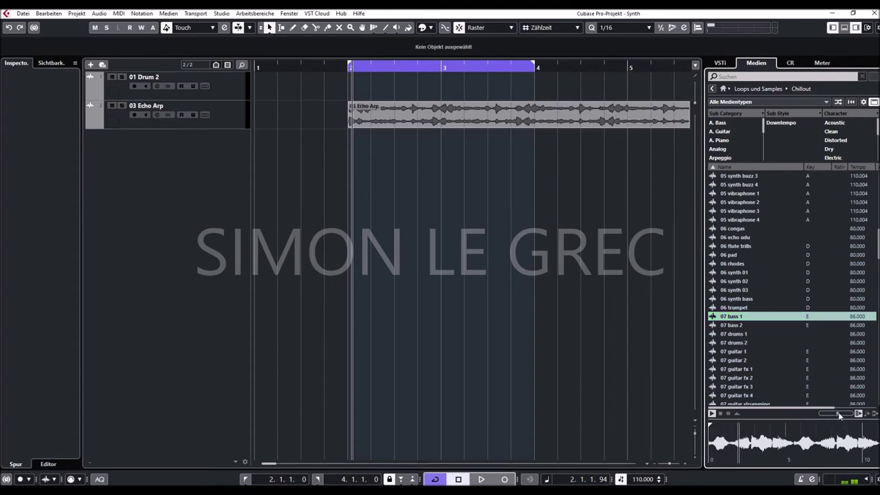
scroll(805, 352, down, 3)
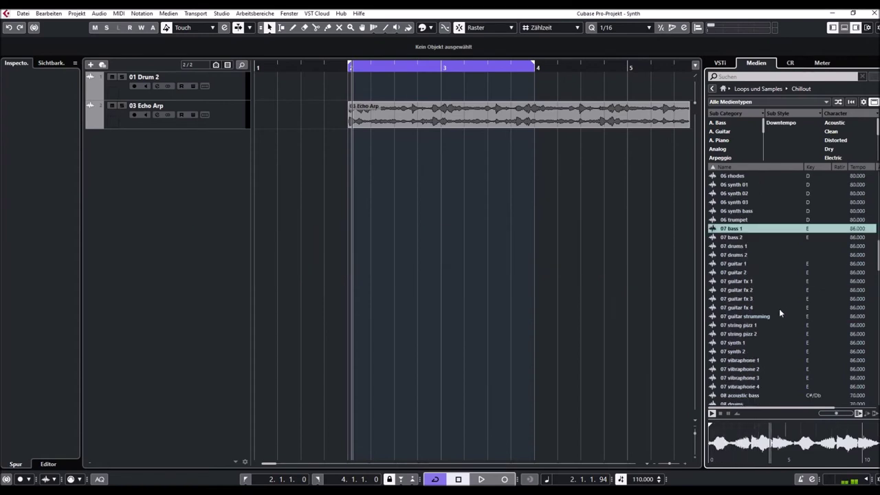
click(730, 265)
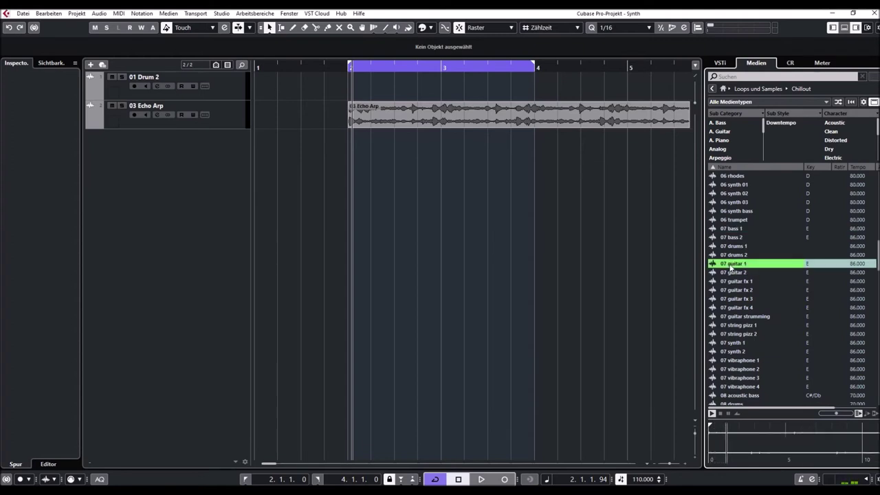
drag(839, 416, 847, 415)
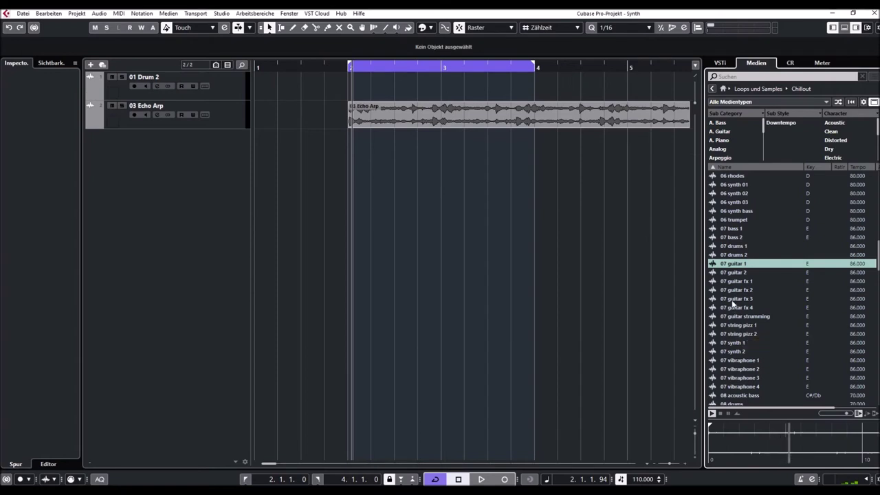
click(845, 415)
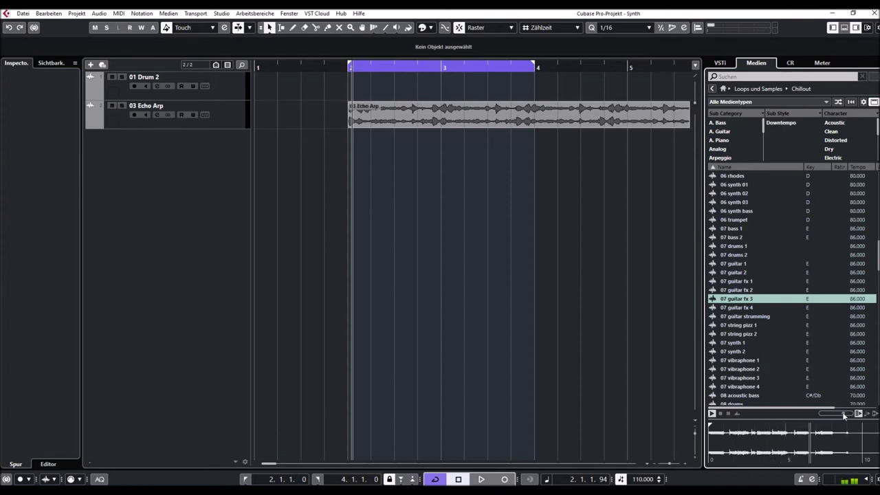
Step: Audition 07 synth 1, 07 vibraphone 2, 08 acoustic bass and 08 rhodes, lowering the preview volume for the rhodes loop
click(733, 343)
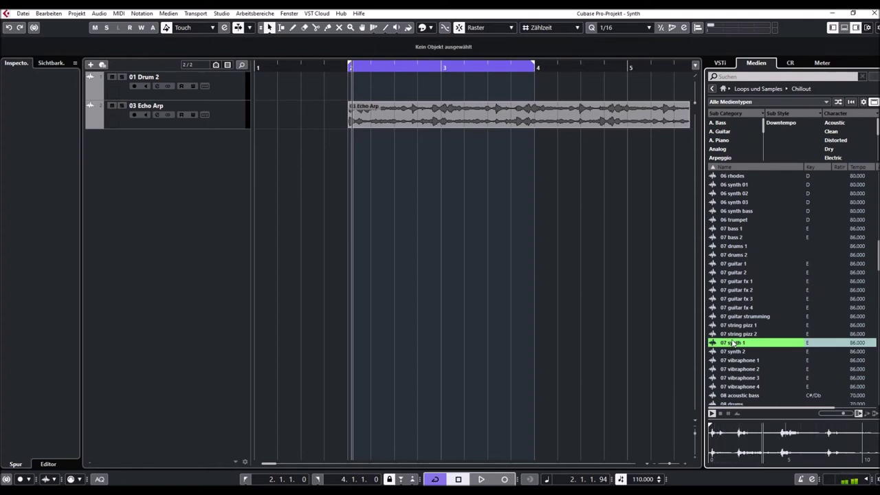
scroll(734, 342, down, 5)
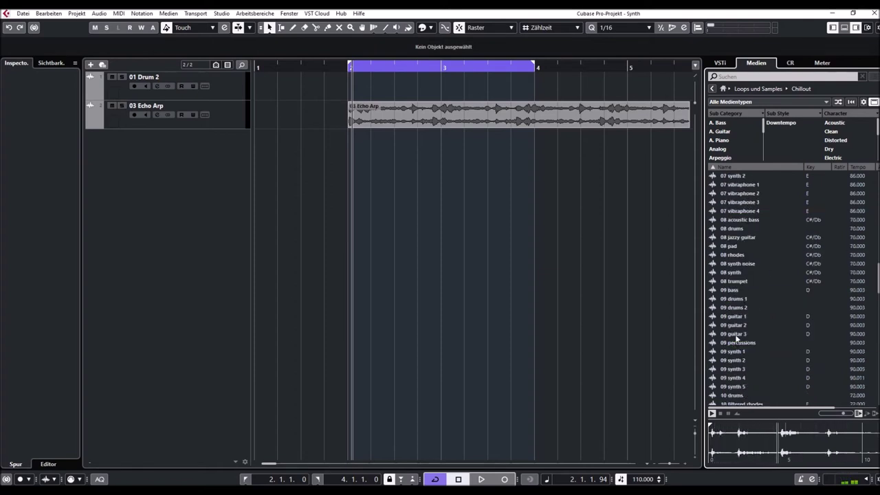
click(734, 195)
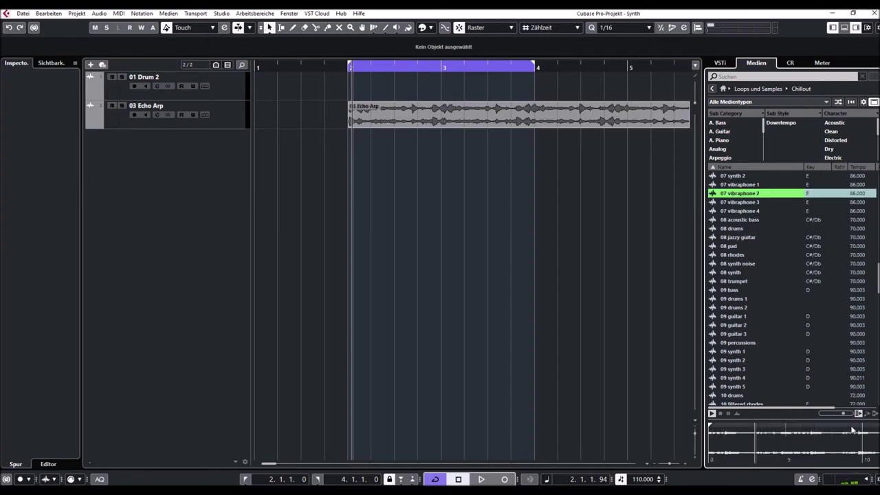
click(738, 221)
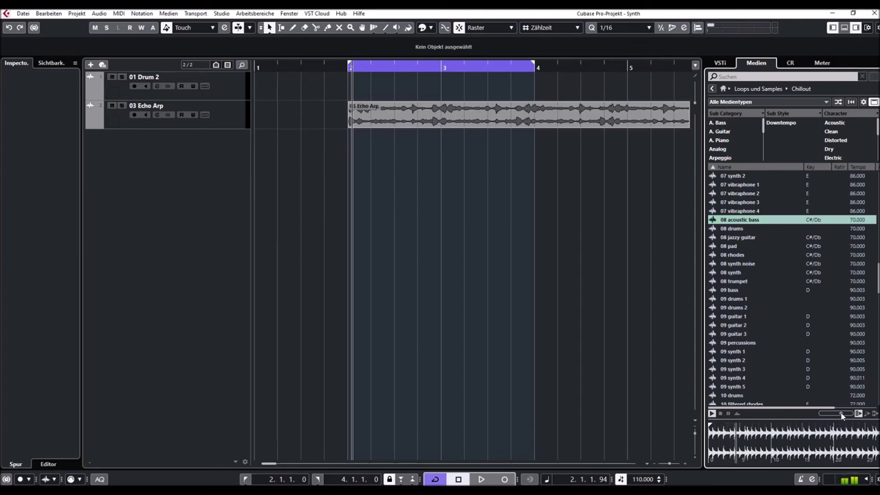
click(733, 255)
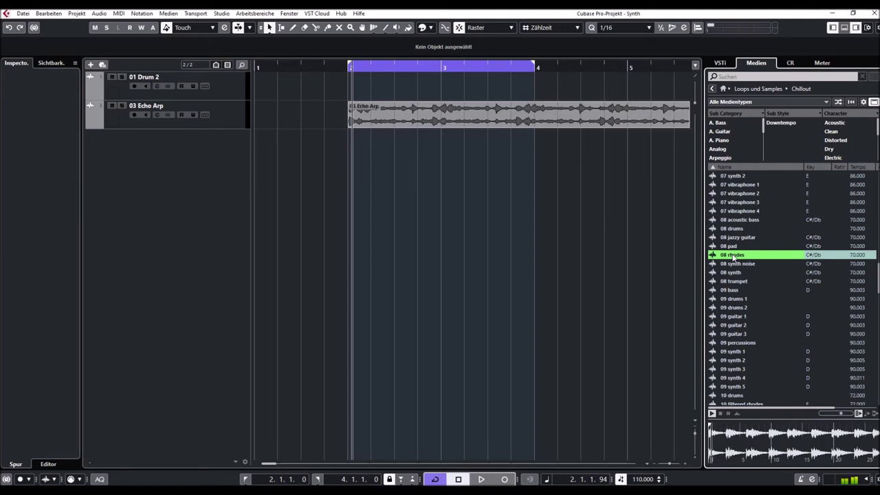
drag(841, 417, 837, 417)
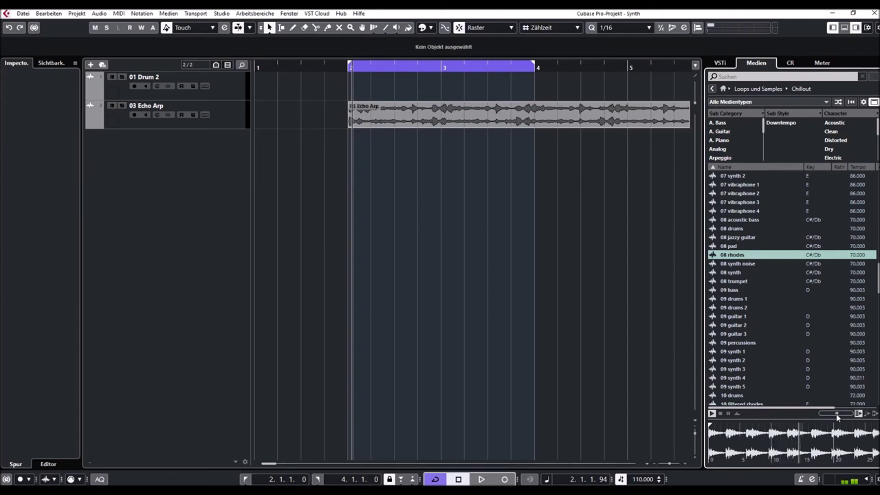
Step: Audition the loops 09 drums 1, 09 synth 1, 09 synth 4, 11 drums 2 and 11 guitar 4
click(733, 300)
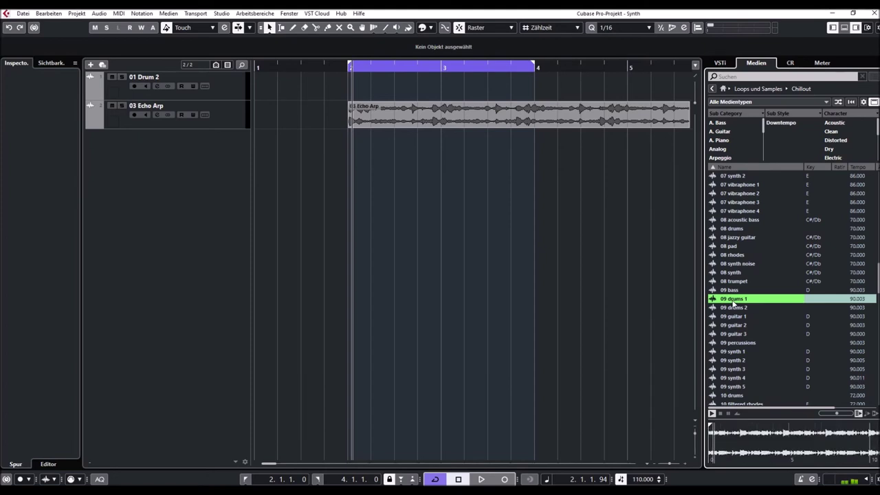
scroll(733, 303, down, 3)
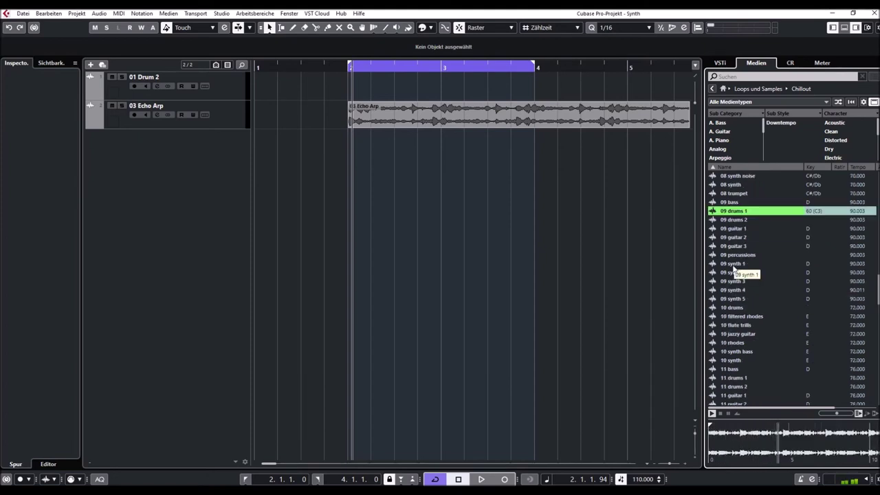
click(733, 265)
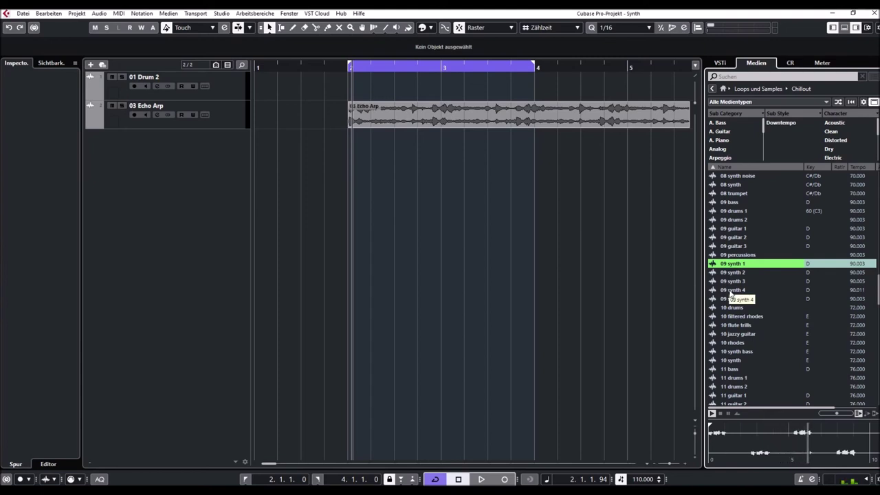
click(730, 292)
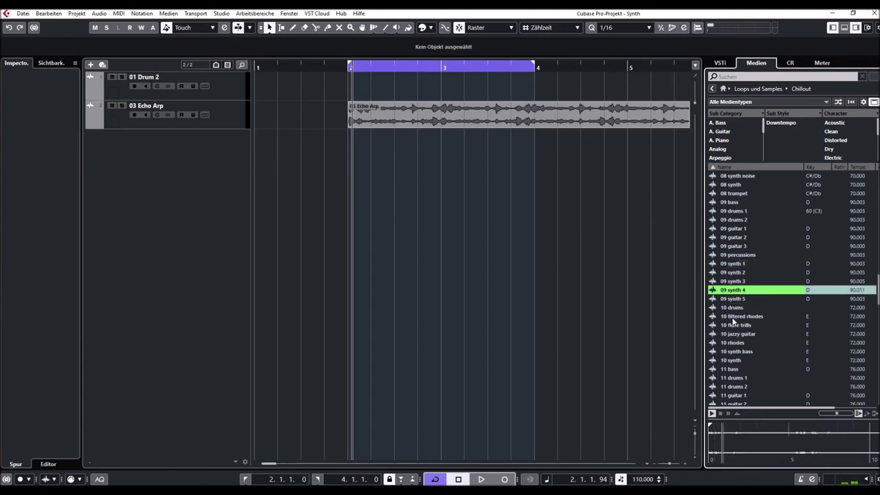
scroll(733, 321, down, 5)
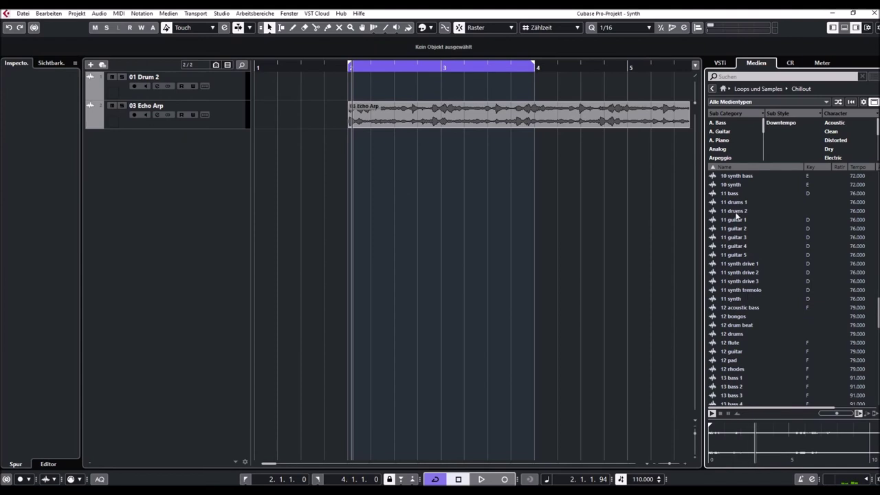
click(735, 213)
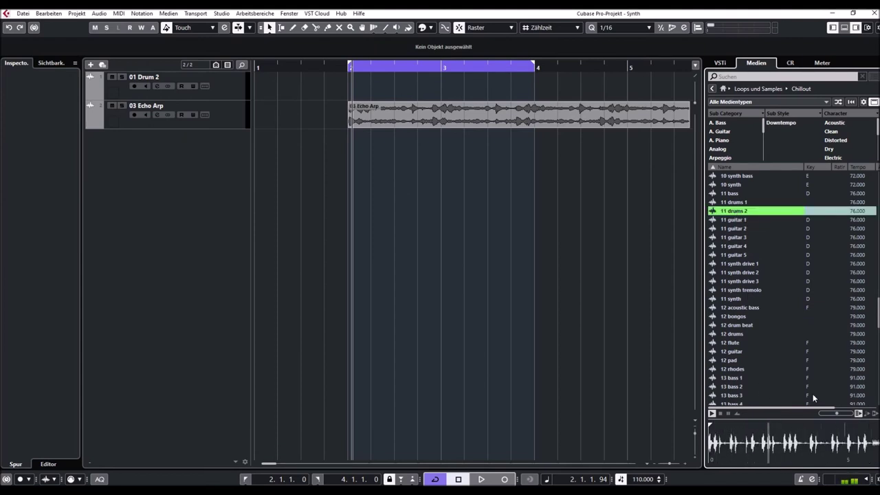
click(733, 248)
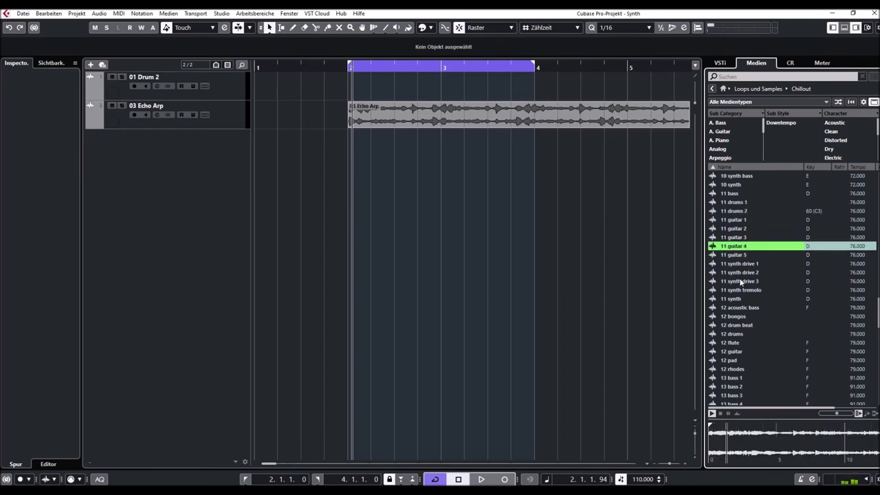
Step: Audition 12 bongos, 13 bass 1 and 13 bass 3, raising the preview volume for the bongos and the last bass loop
scroll(741, 281, down, 3)
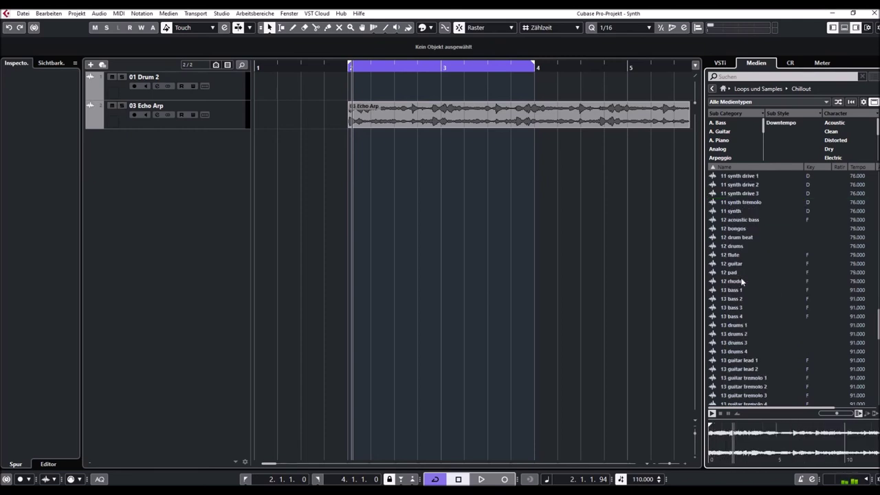
click(730, 231)
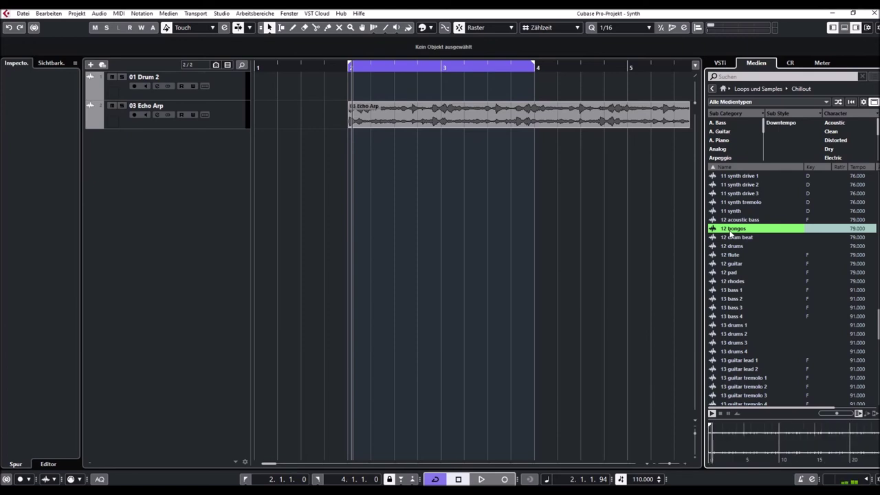
drag(836, 414, 841, 414)
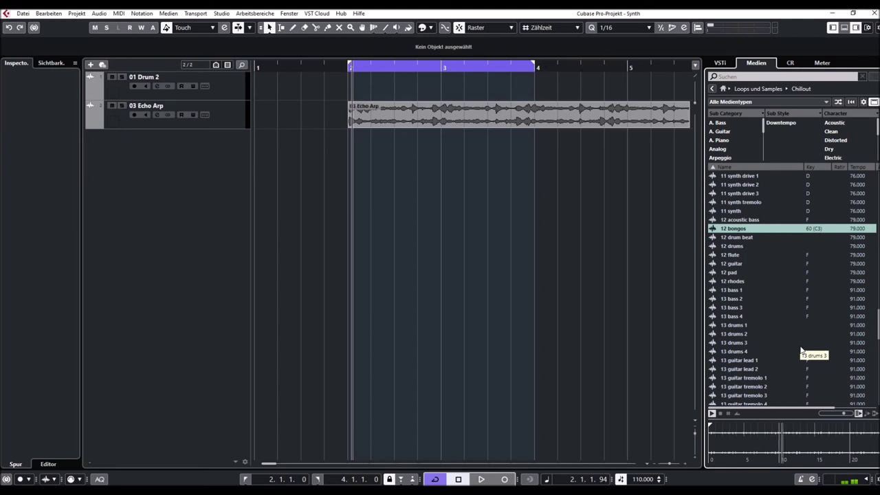
click(732, 291)
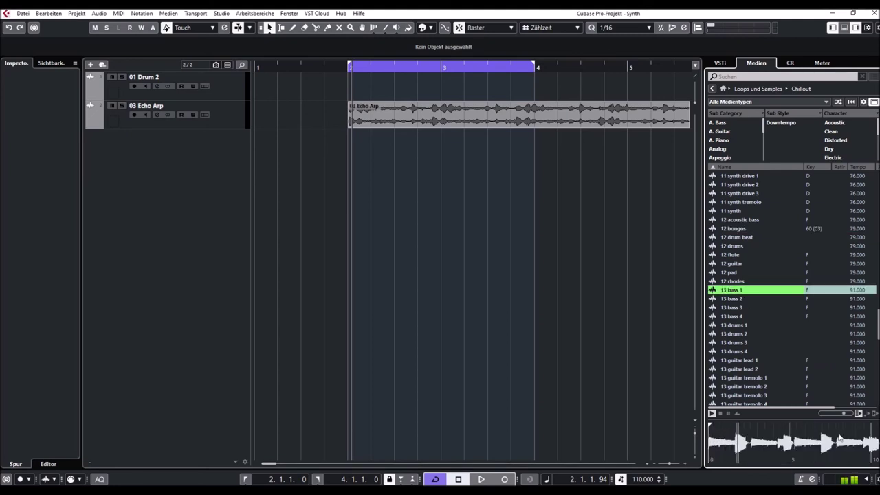
click(739, 308)
scroll(755, 311, down, 8)
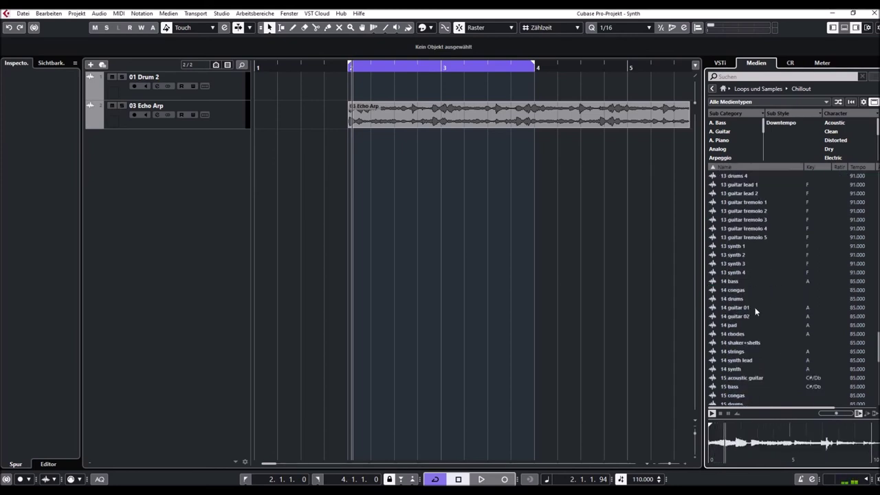
drag(837, 414, 843, 414)
Step: Audition 13 synth 3 with the preview volume slightly raised, plus 14 guitar 02, 15 acoustic guitar and 16 bass 1
click(731, 220)
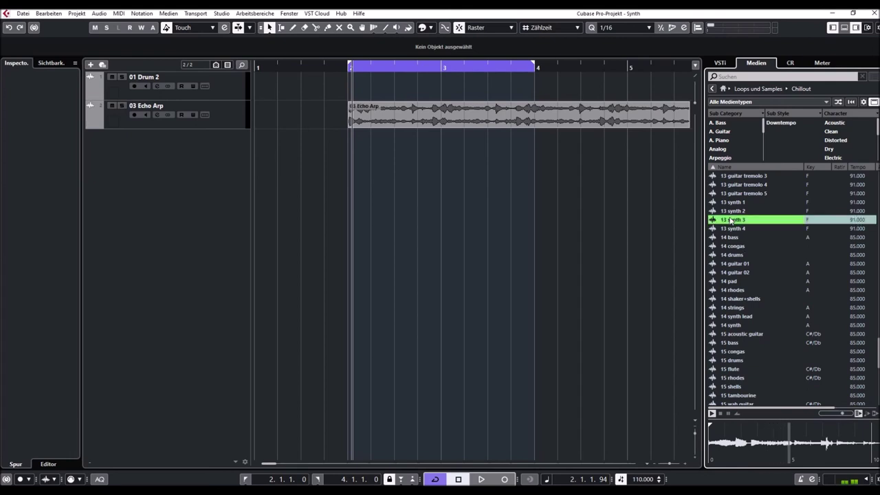
drag(842, 414, 846, 415)
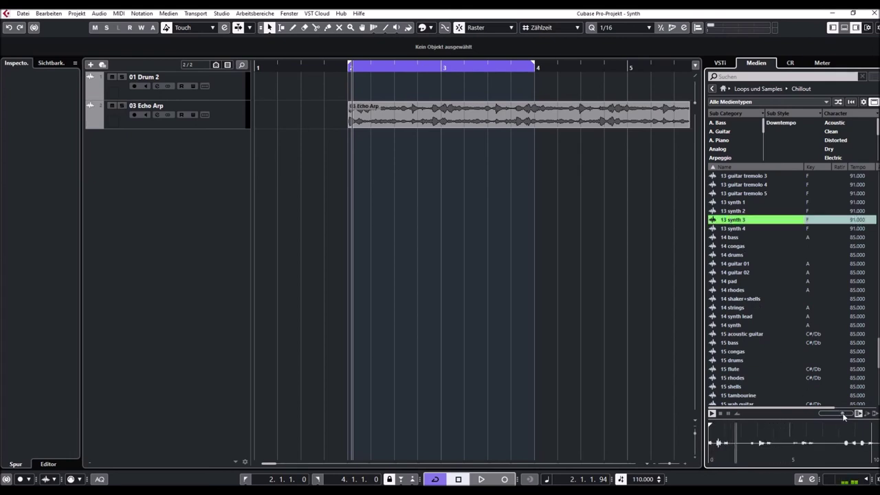
click(732, 273)
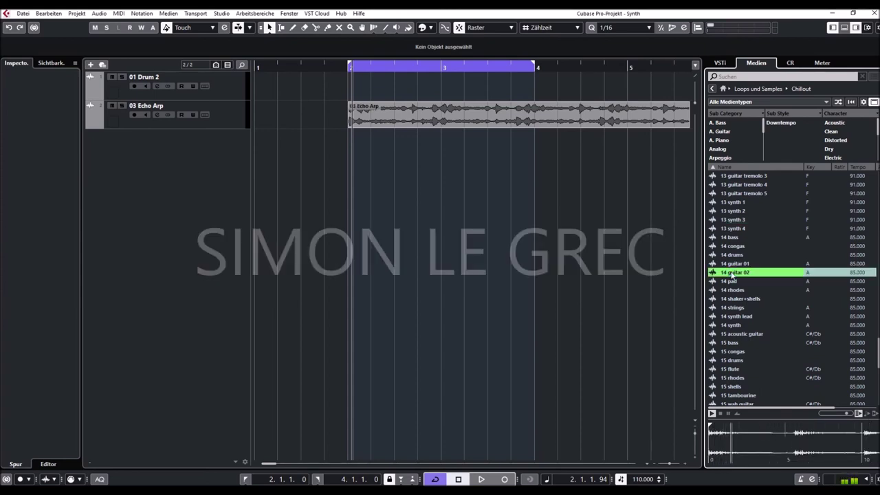
click(732, 334)
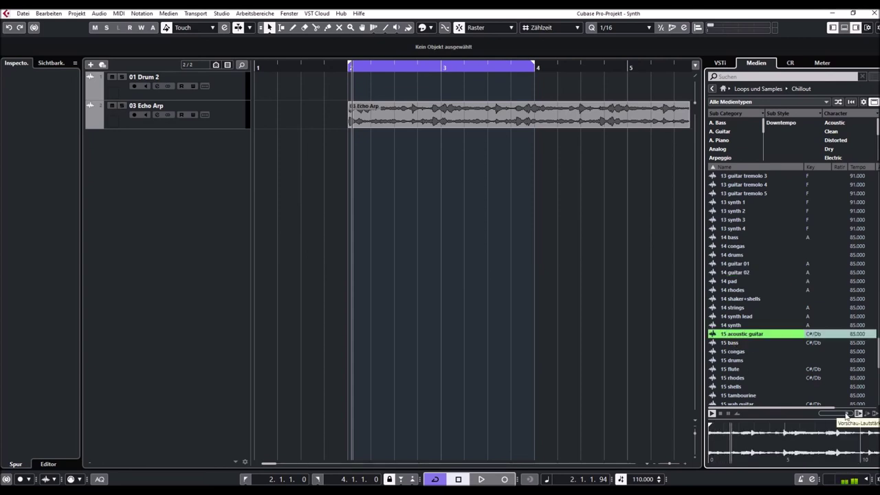
scroll(772, 315, down, 5)
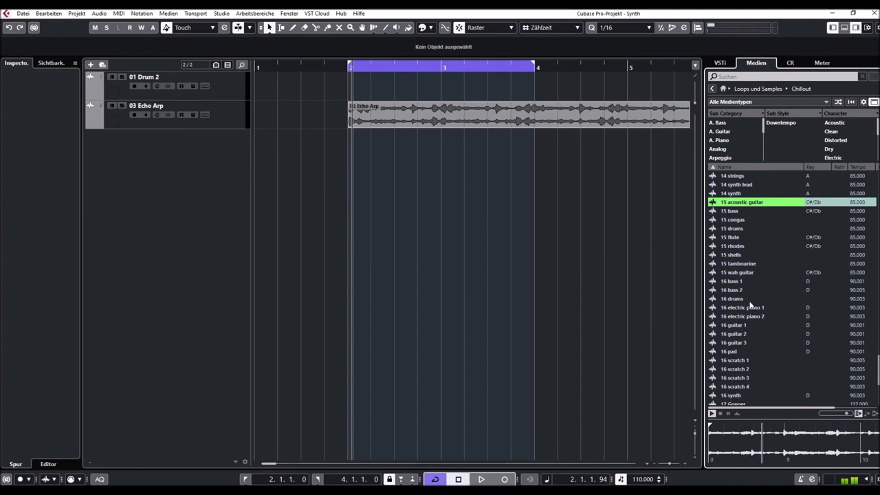
click(731, 282)
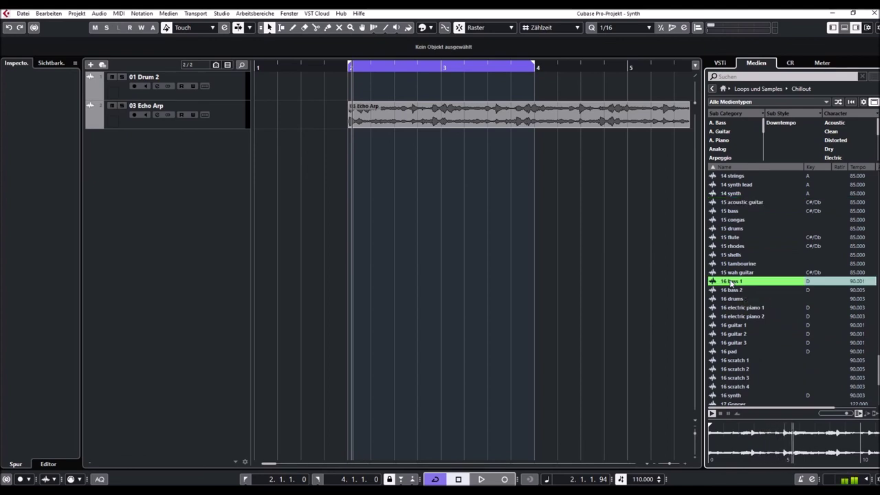
Step: Audition 16 scratch 3, 17 Wood Block and 18 drums 1, lowering the preview volume for the drum loop
scroll(732, 347, down, 5)
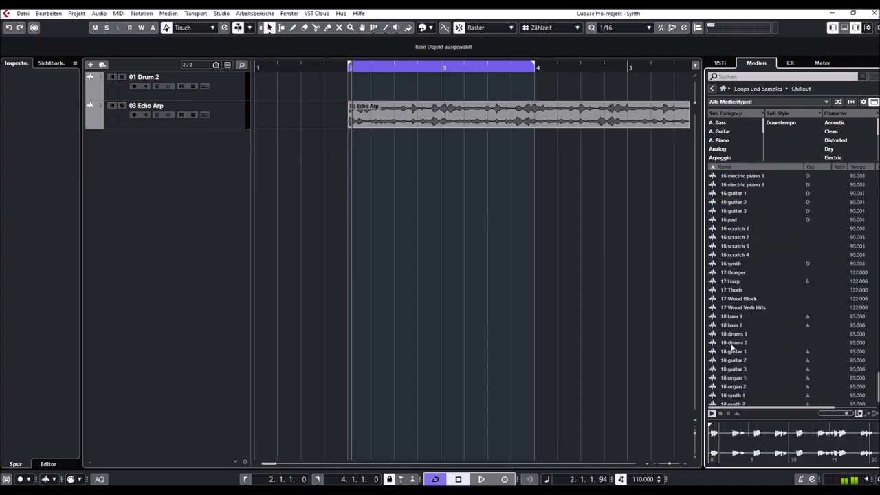
click(736, 247)
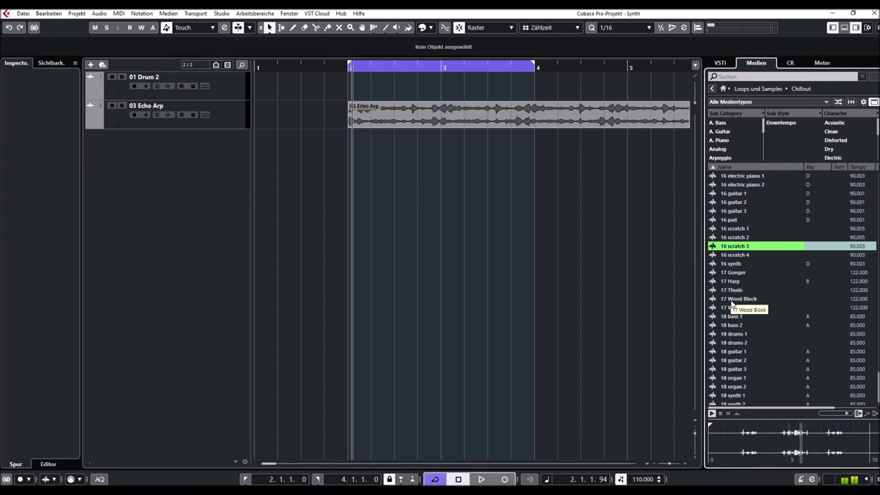
click(733, 301)
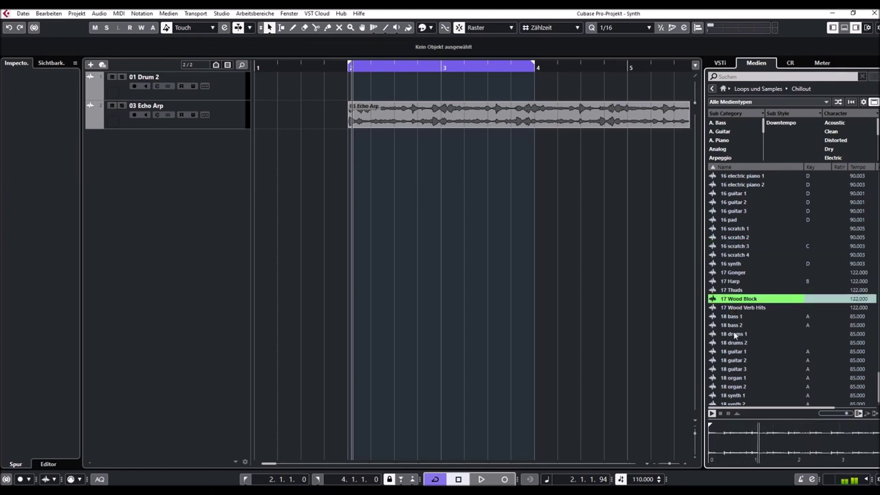
scroll(734, 336, down, 1)
click(736, 315)
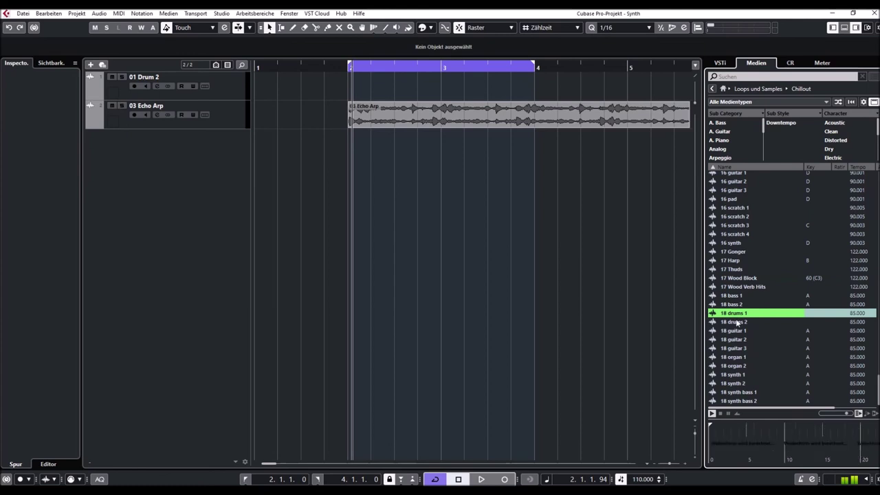
drag(848, 415, 840, 417)
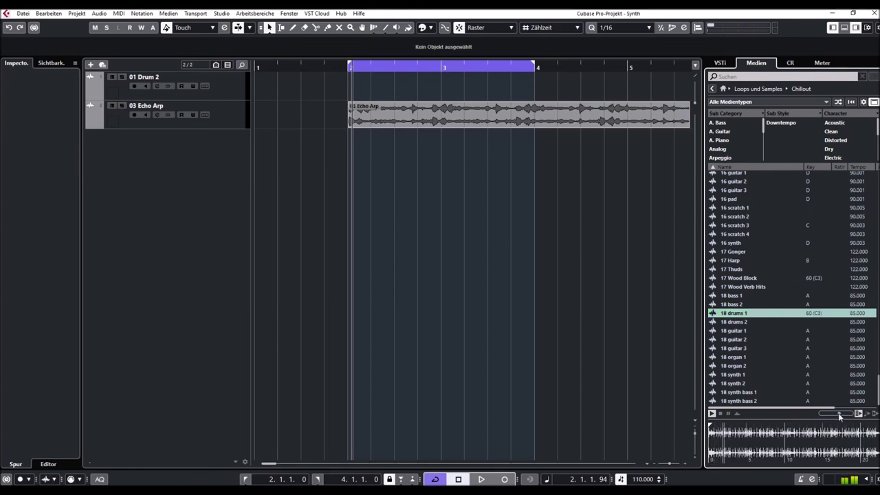
Step: Audition 18 organ 1 with the preview volume slightly raised, plus 18 synth bass 1 and 18 synth bass 2
click(736, 357)
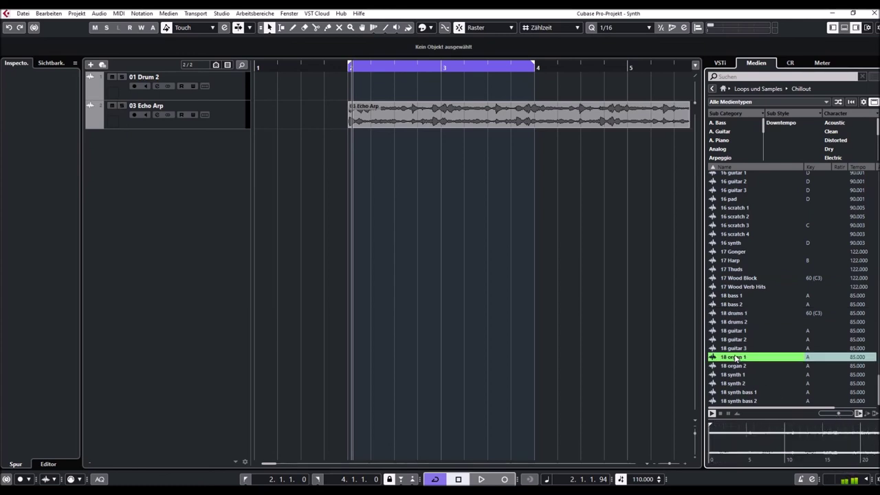
drag(840, 414, 843, 414)
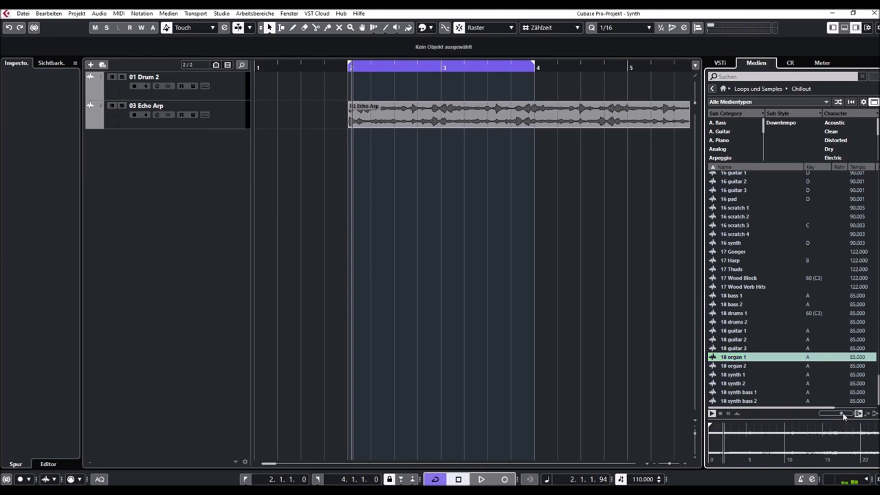
click(736, 394)
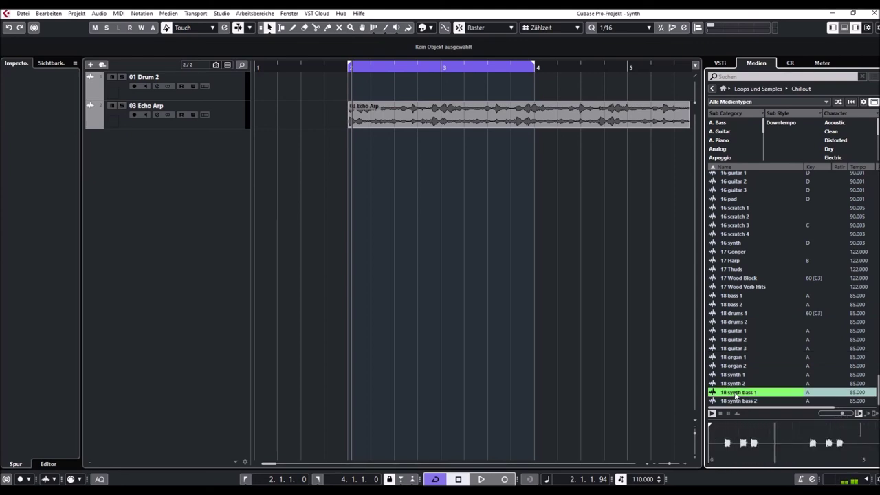
click(741, 402)
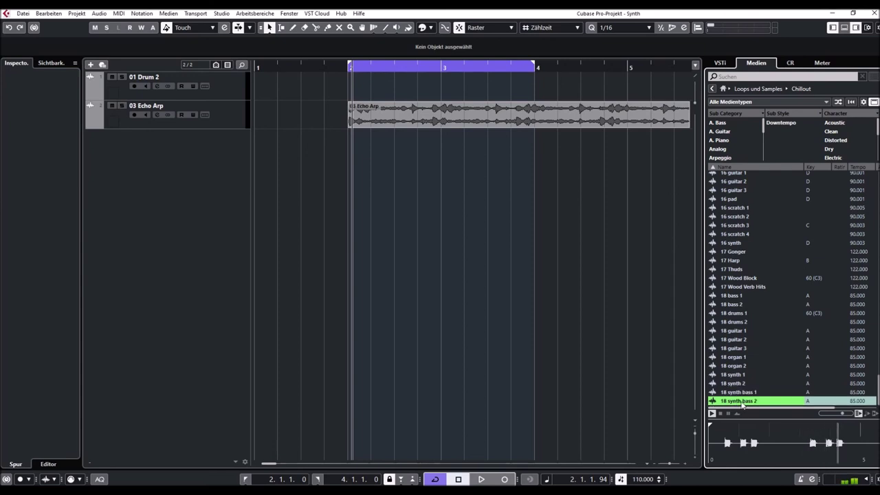